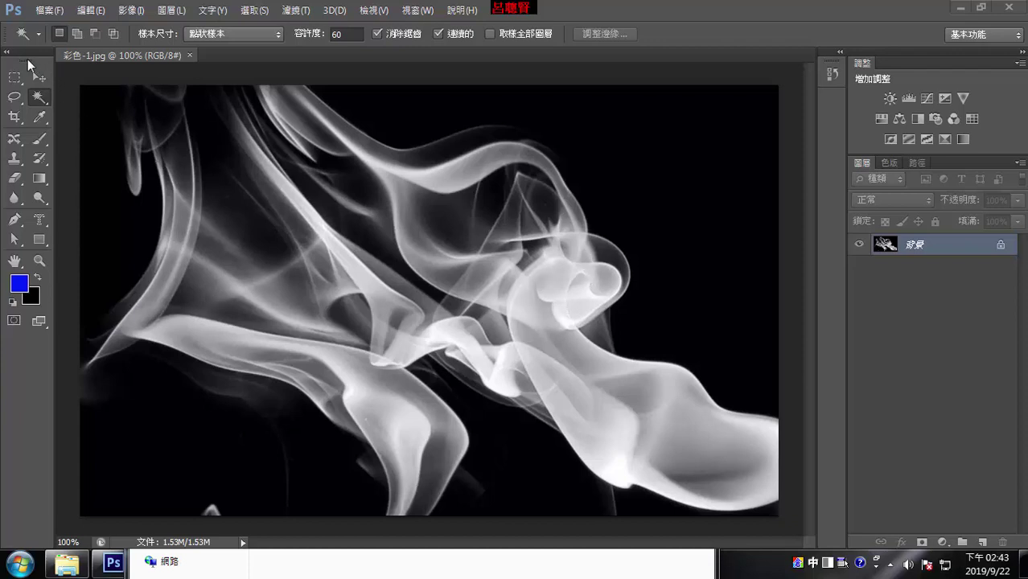
# Show the Channels panel and compare the Red, Green and Blue channels individually.
pyautogui.click(888, 163)
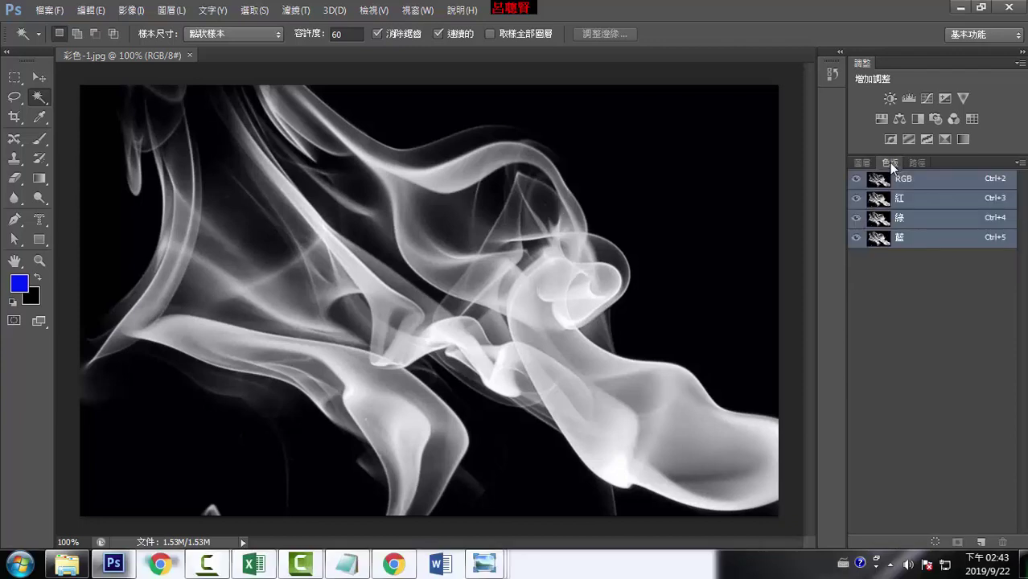
pyautogui.click(909, 200)
pyautogui.click(910, 219)
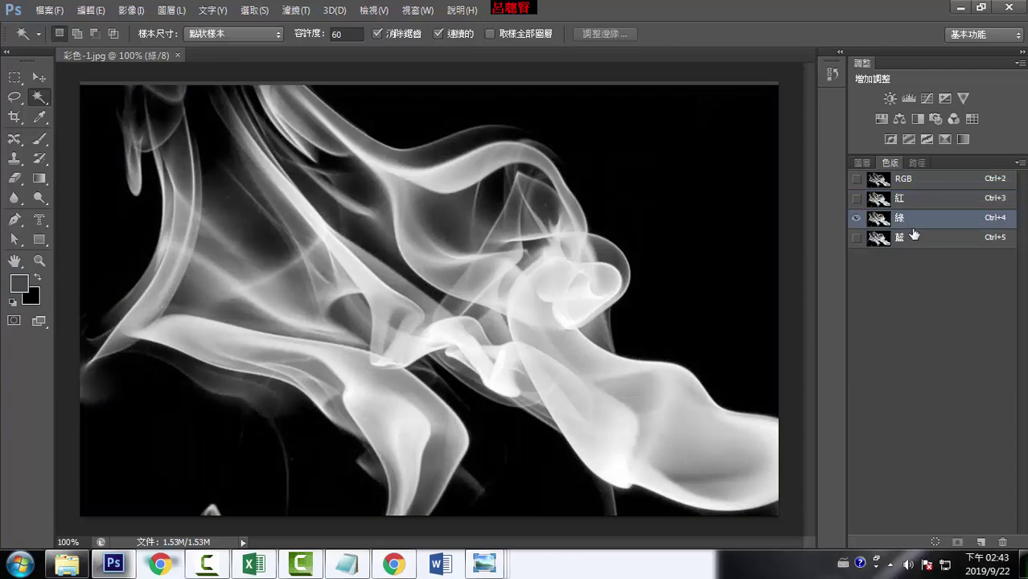
pyautogui.click(914, 237)
pyautogui.click(909, 218)
pyautogui.click(908, 201)
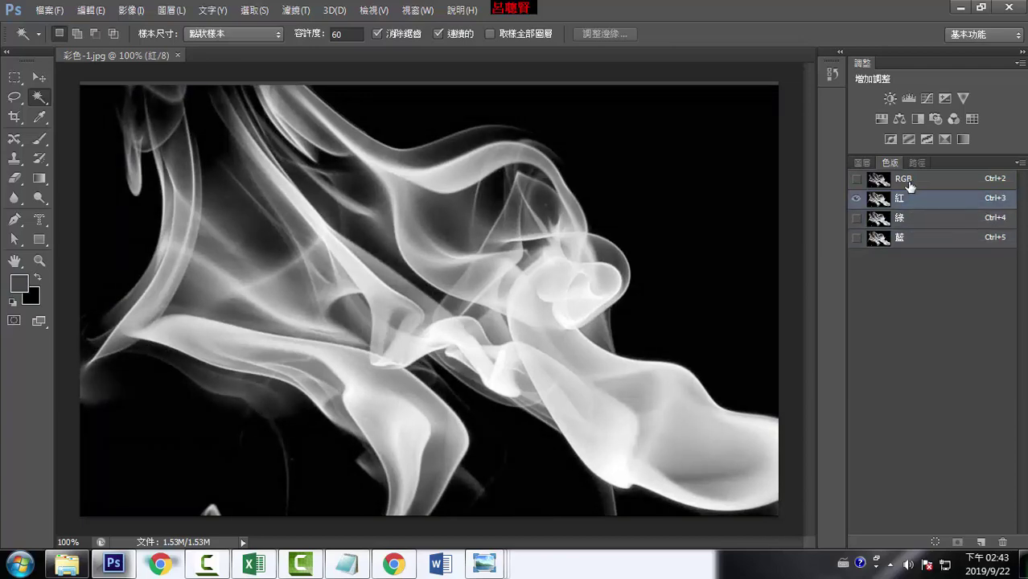
pyautogui.hotkey('ctrl', '2')
pyautogui.click(900, 238)
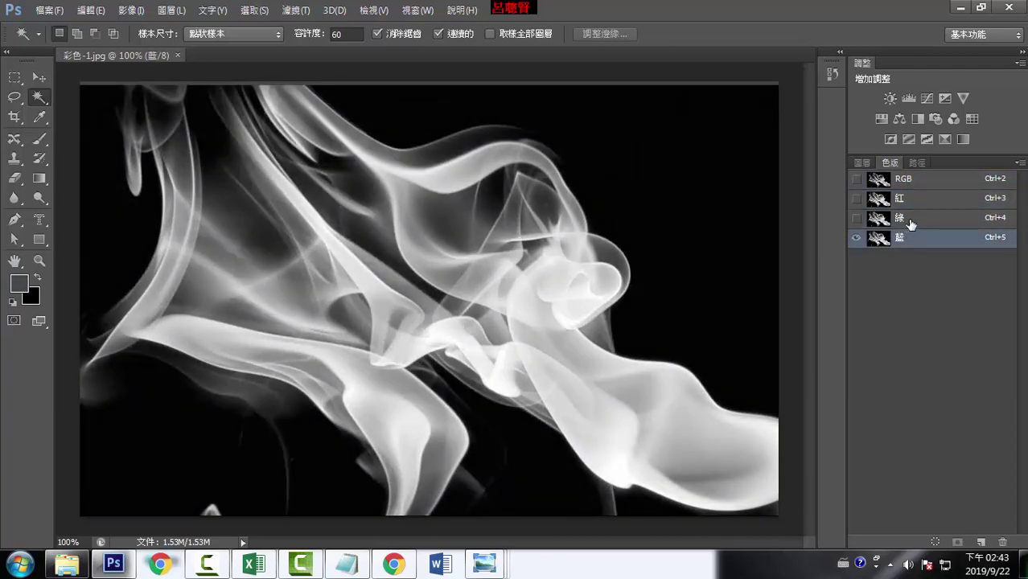
pyautogui.click(909, 219)
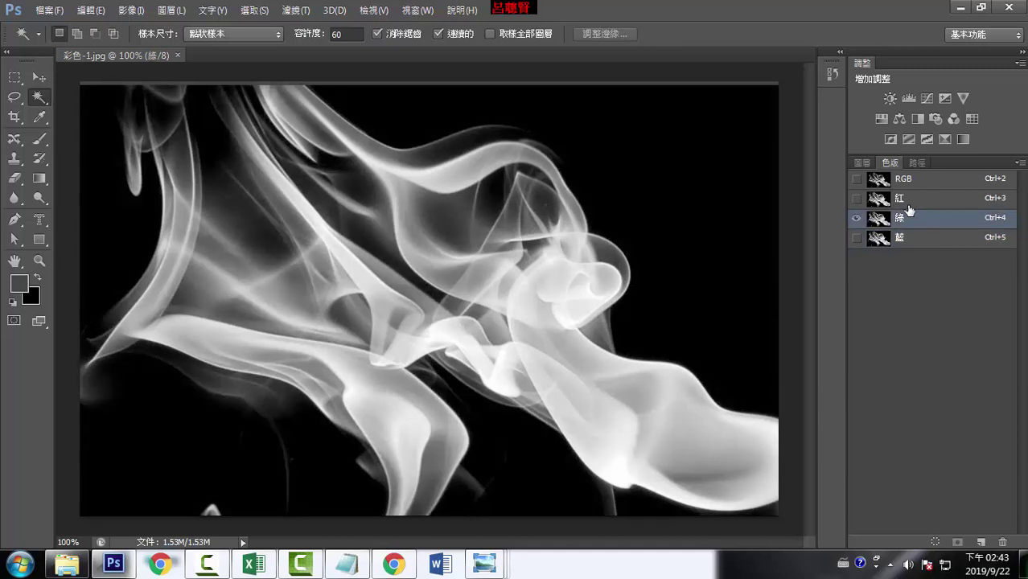
pyautogui.click(907, 201)
pyautogui.click(911, 243)
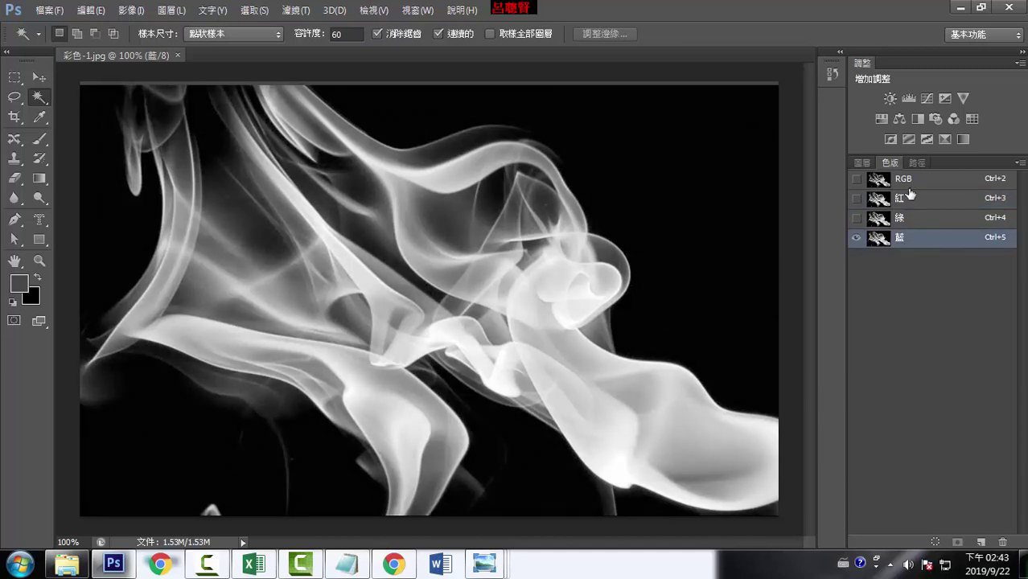
# Recheck the channels, then duplicate the Blue channel as 藍 拷貝.
pyautogui.click(915, 182)
pyautogui.click(909, 240)
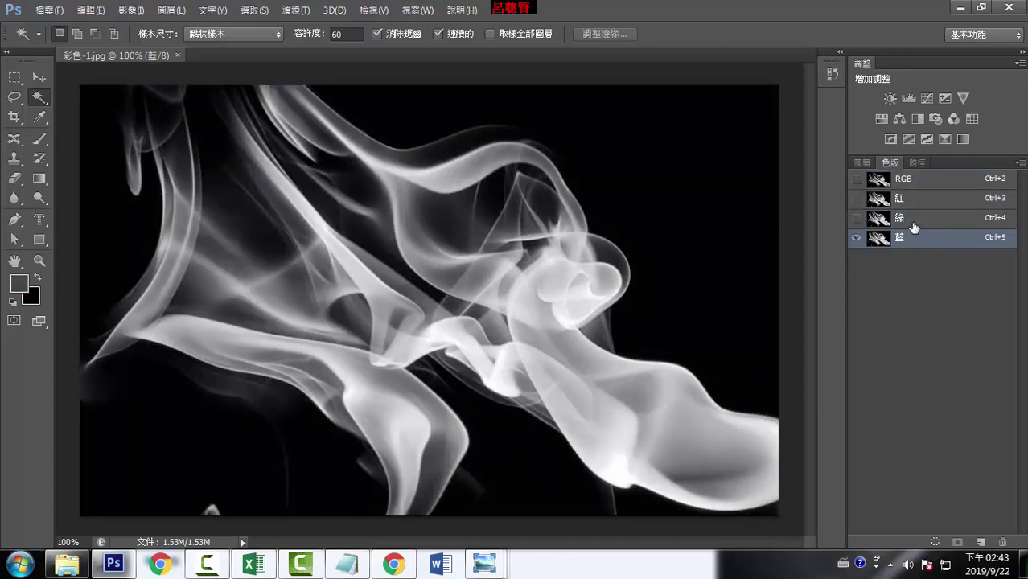
pyautogui.click(914, 217)
pyautogui.click(915, 201)
pyautogui.click(920, 241)
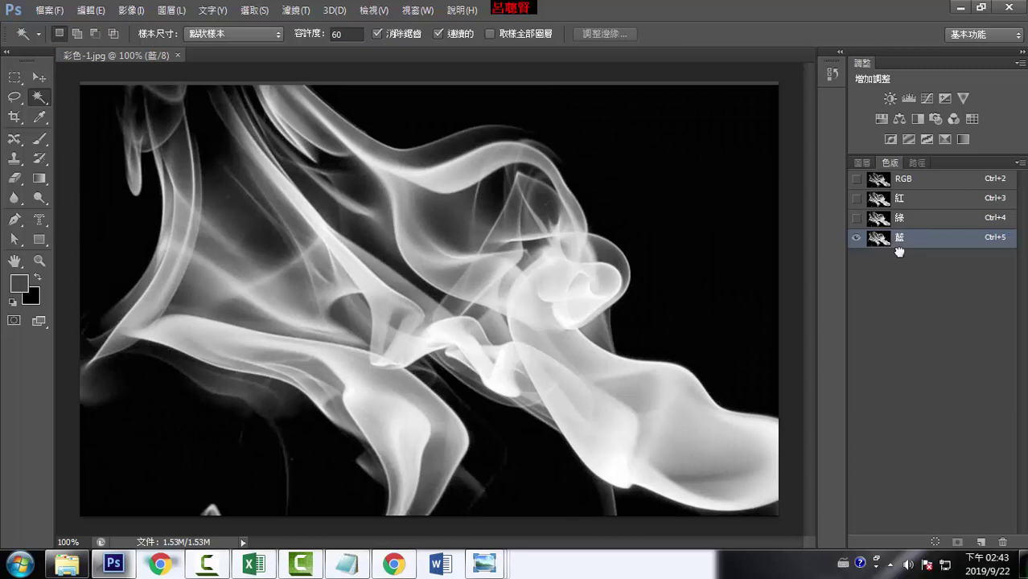
pyautogui.moveTo(899, 246); pyautogui.dragTo(981, 542)
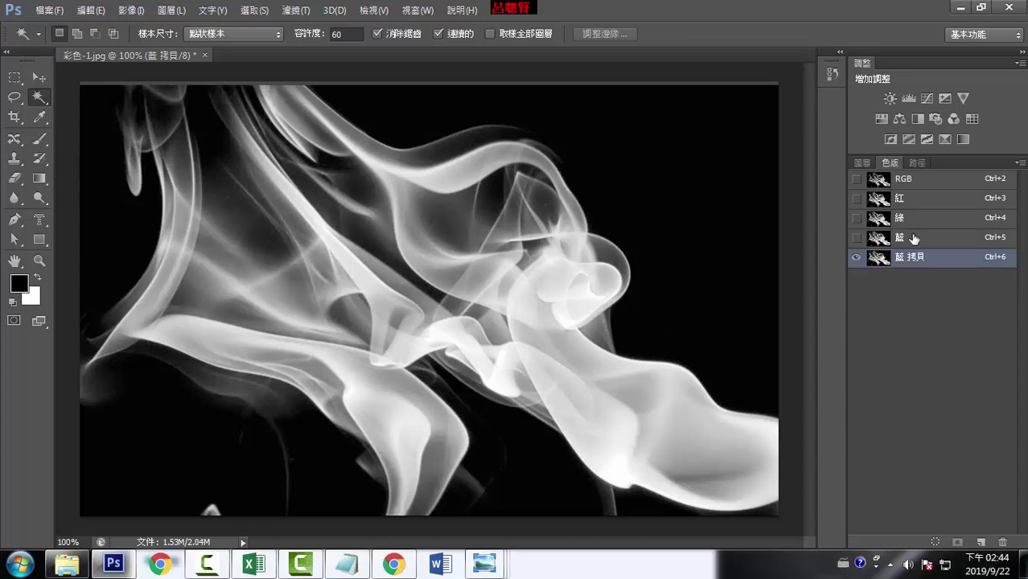
# Load the 藍 拷貝 channel as a selection of the bright smoke.
pyautogui.moveTo(883, 264); pyautogui.dragTo(935, 543)
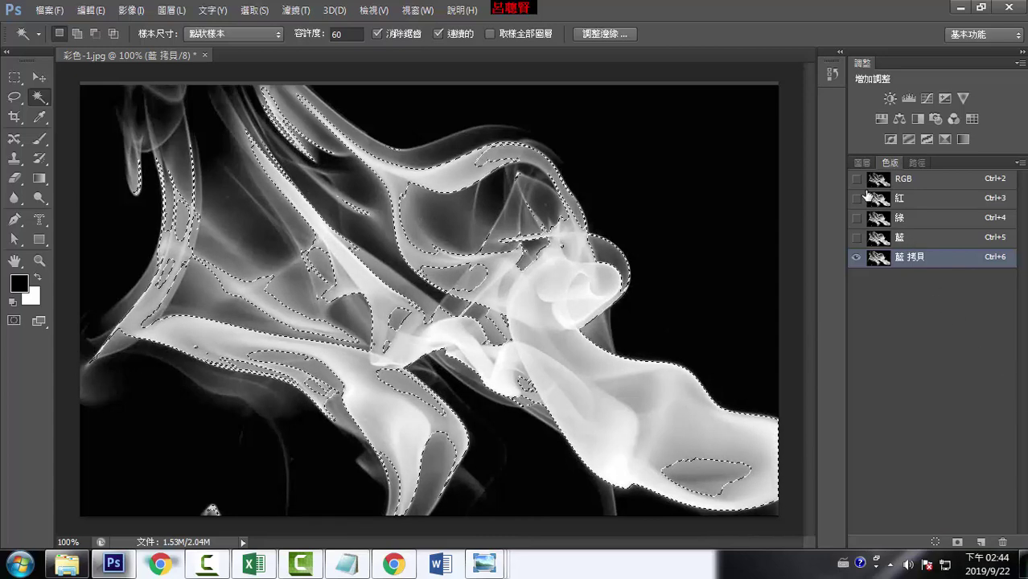
# Return to the RGB view and copy-paste the selected smoke onto new layer 圖層 1.
pyautogui.click(900, 180)
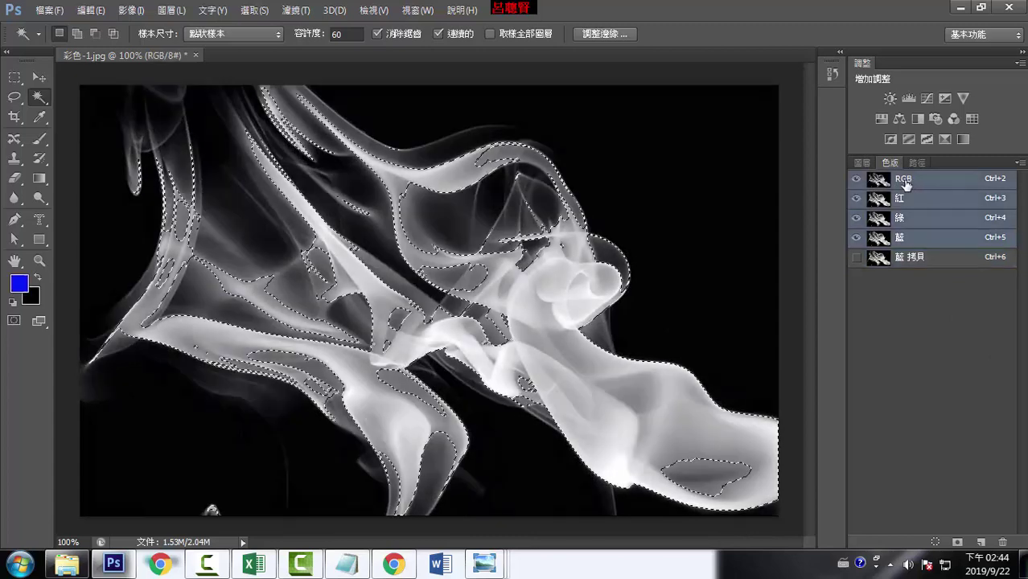
pyautogui.click(860, 164)
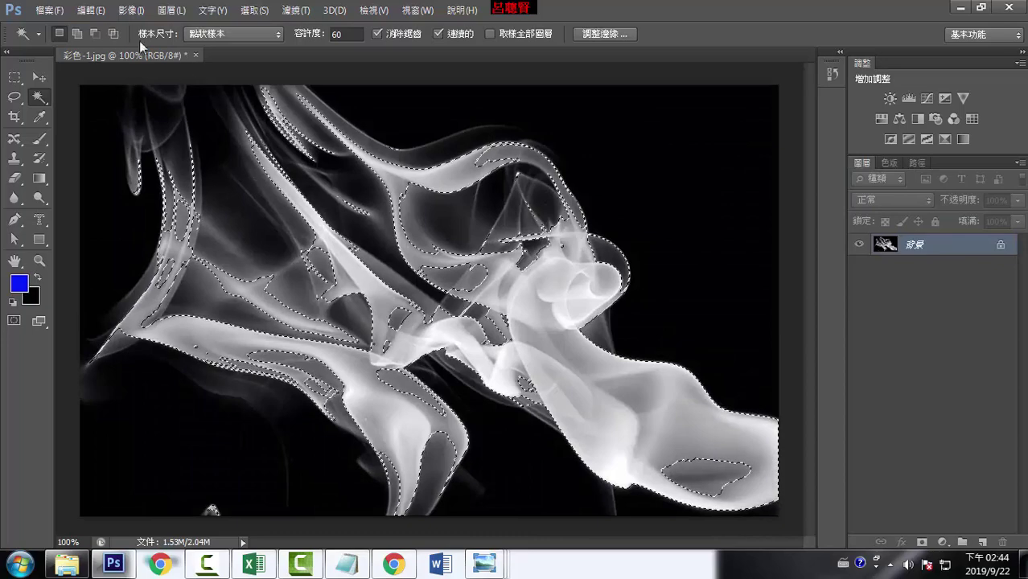
pyautogui.click(90, 10)
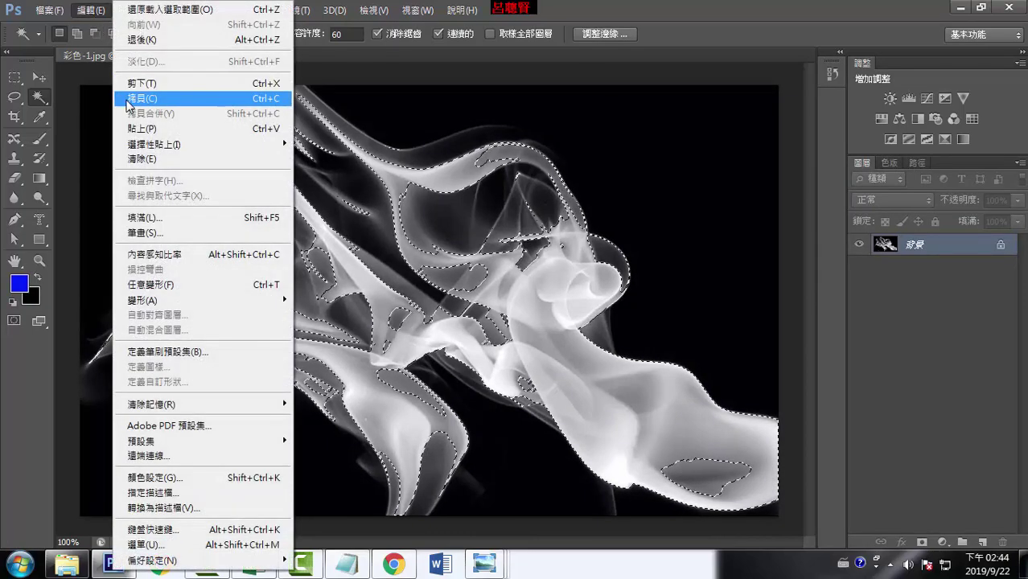
pyautogui.click(125, 98)
pyautogui.click(90, 10)
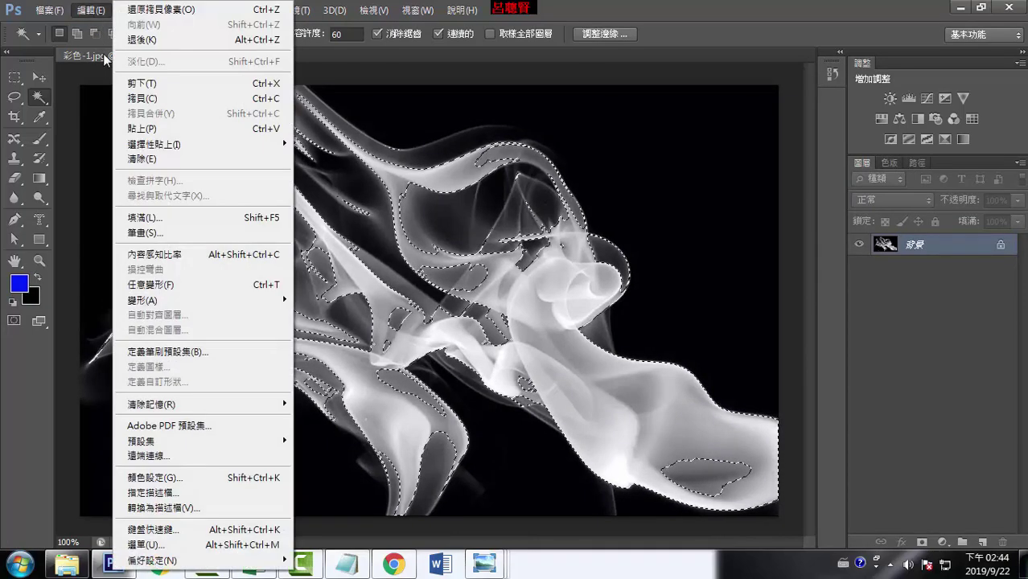
pyautogui.click(128, 129)
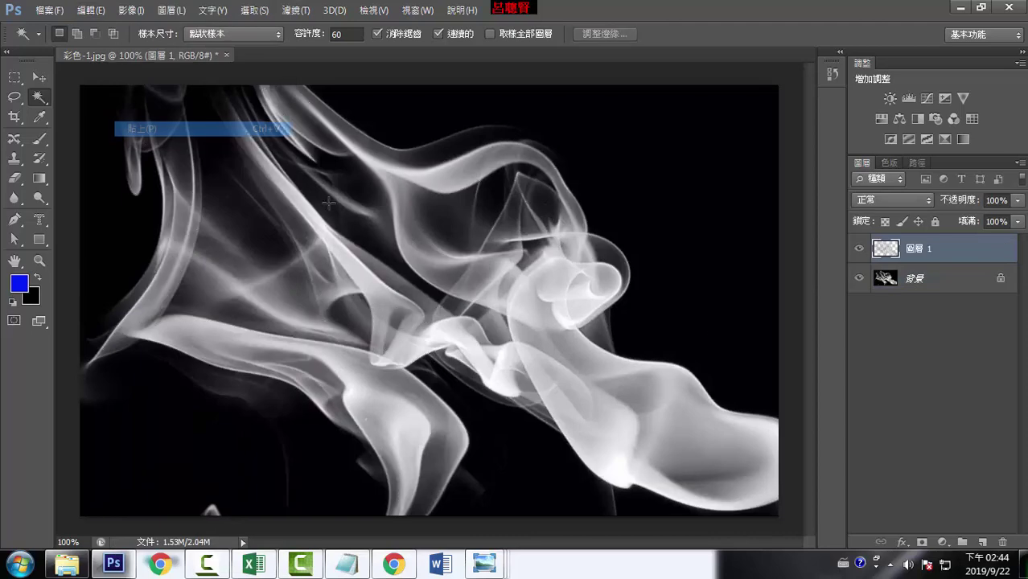
# Hide the Background layer and add an empty 圖層 2 above it.
pyautogui.click(859, 278)
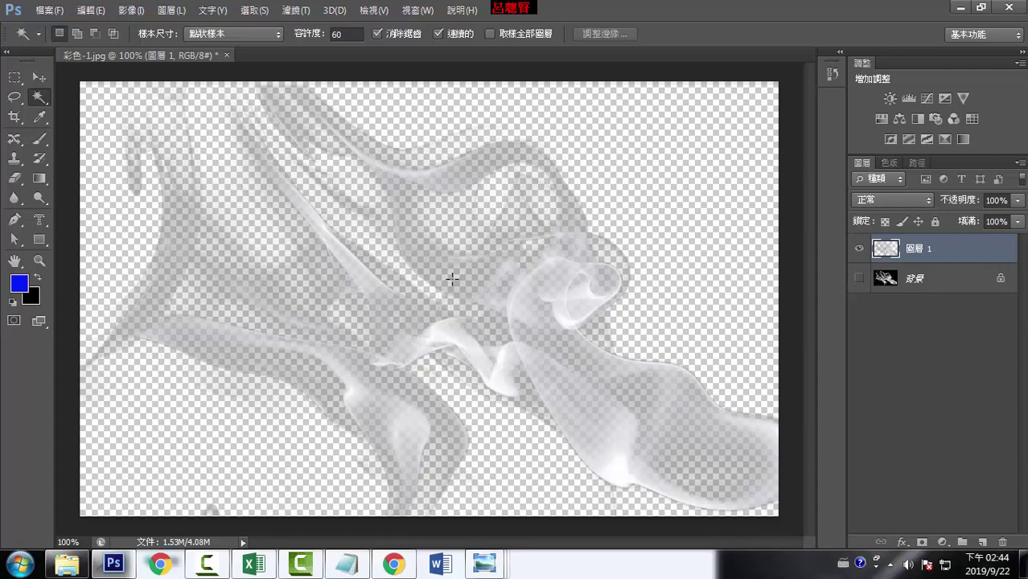
pyautogui.click(947, 280)
pyautogui.click(982, 542)
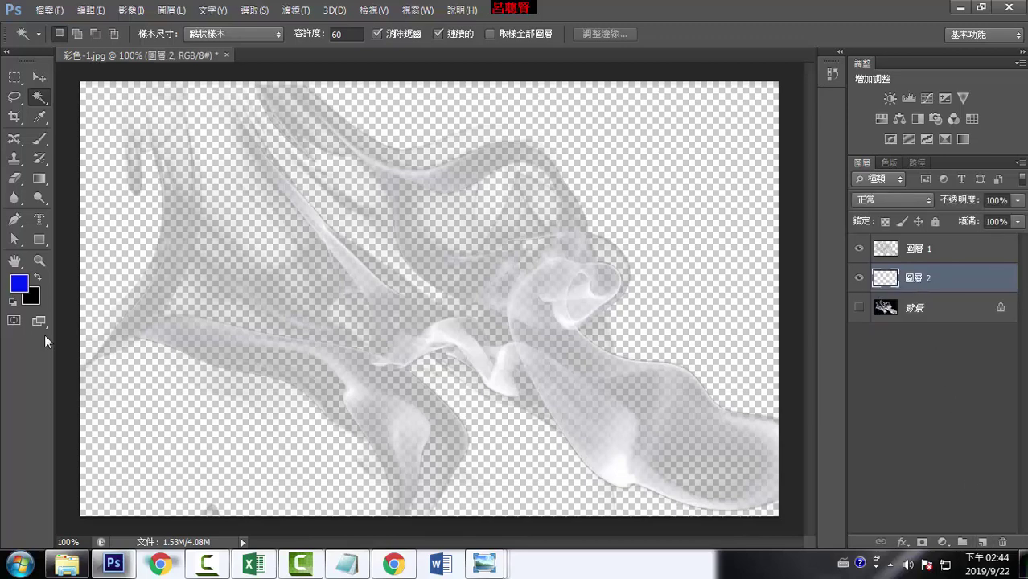
# Set the foreground colour to dark blue #051398.
pyautogui.click(17, 288)
pyautogui.moveTo(686, 231); pyautogui.dragTo(699, 233)
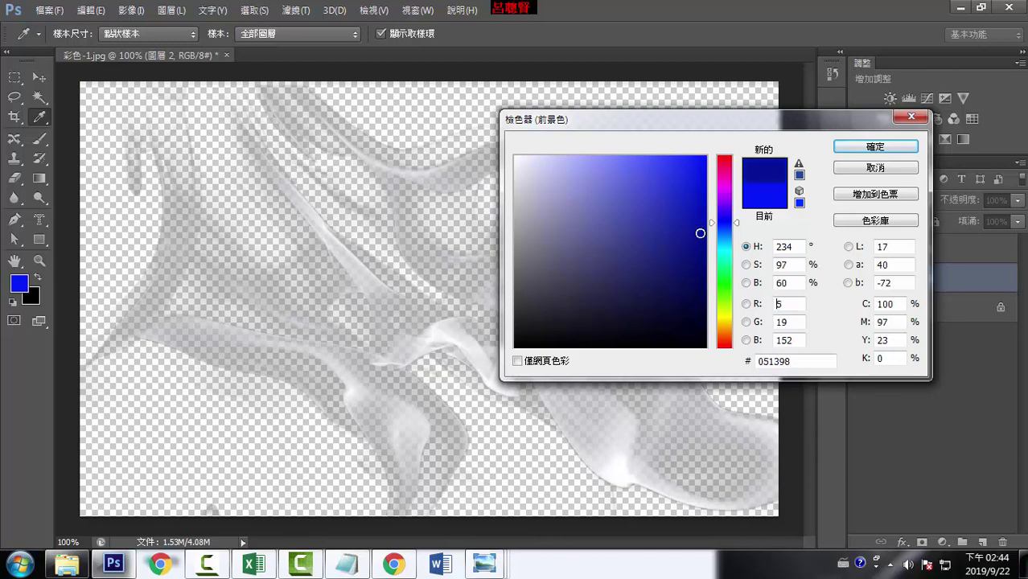
pyautogui.write('0')
pyautogui.click(875, 146)
pyautogui.press('w')
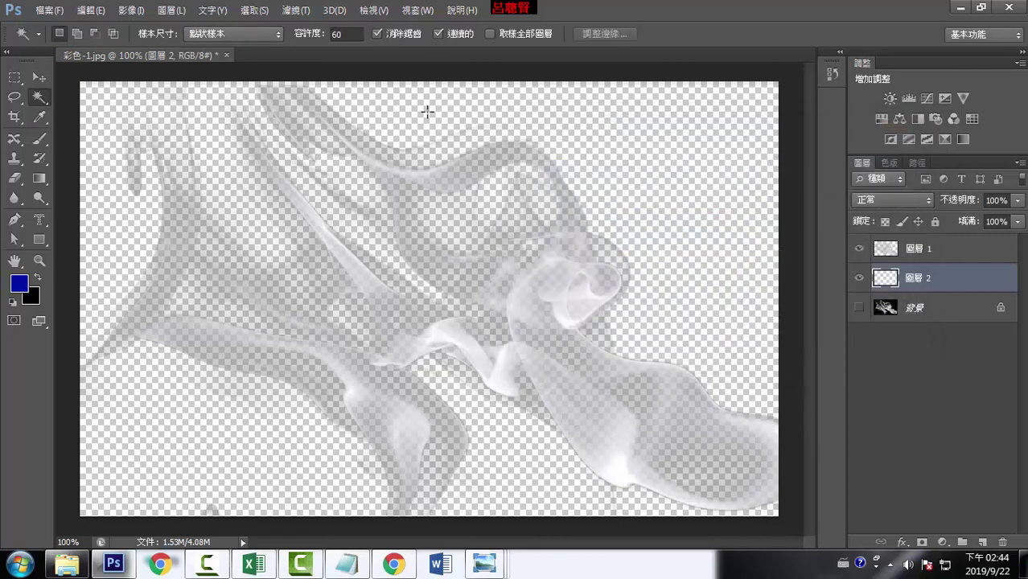
# Fill 圖層 2 with the dark blue foreground colour using Edit > Fill.
pyautogui.click(94, 12)
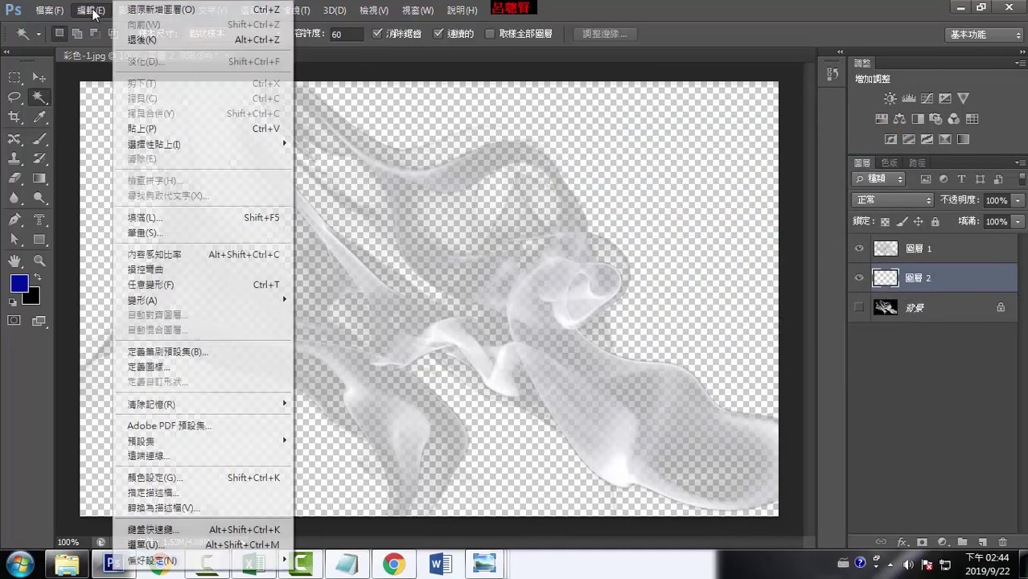
pyautogui.click(143, 221)
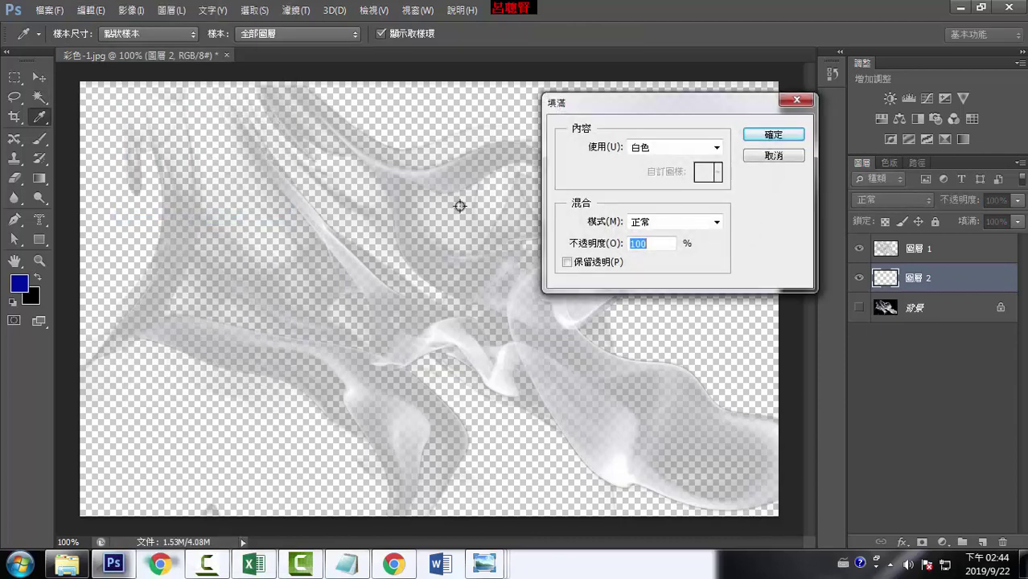
pyautogui.click(716, 147)
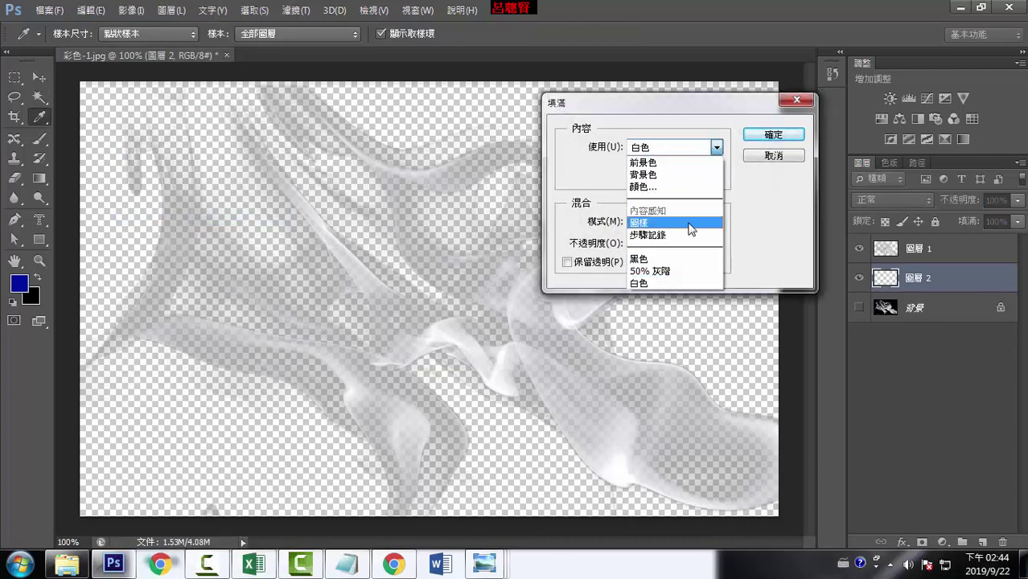
pyautogui.click(644, 154)
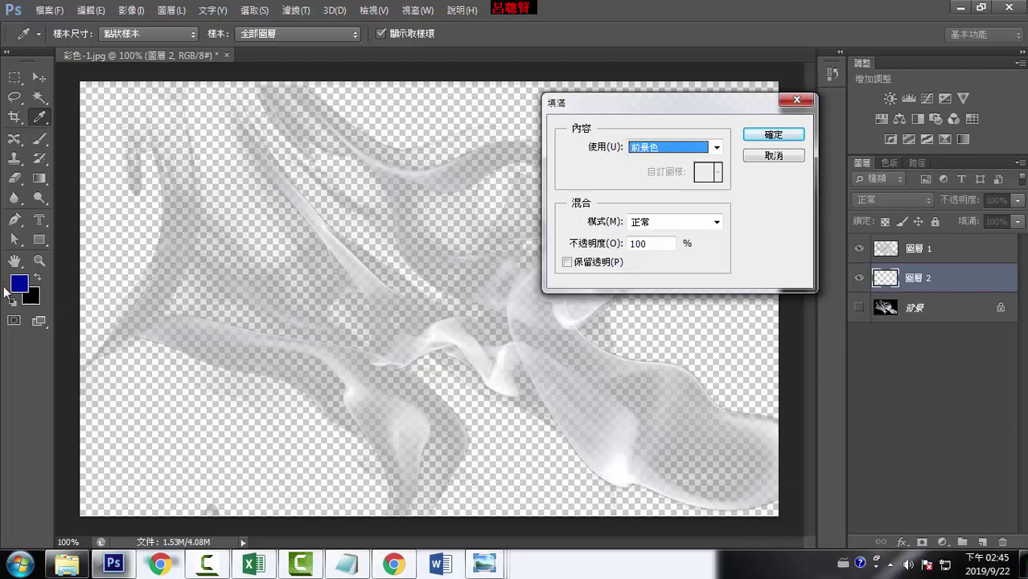
pyautogui.click(773, 135)
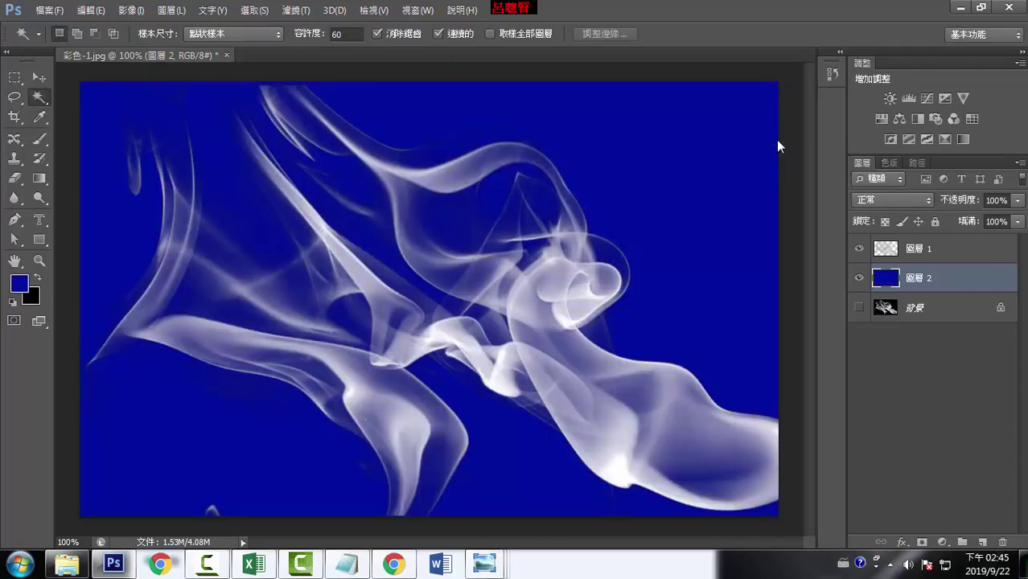
# Toggle layer visibility to compare the smoke, blue layer and original background.
pyautogui.click(858, 249)
pyautogui.click(858, 278)
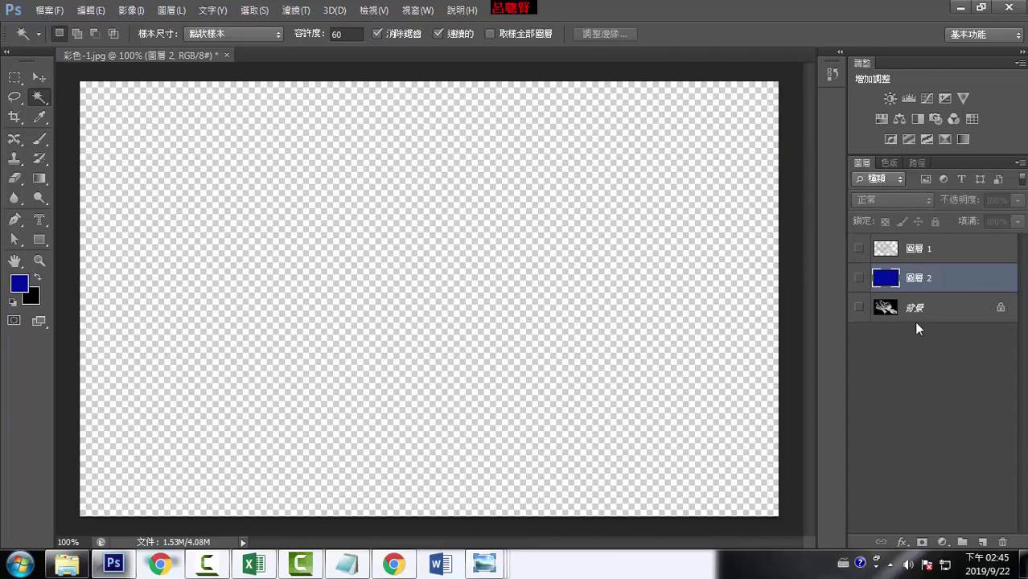
pyautogui.click(913, 317)
pyautogui.click(858, 307)
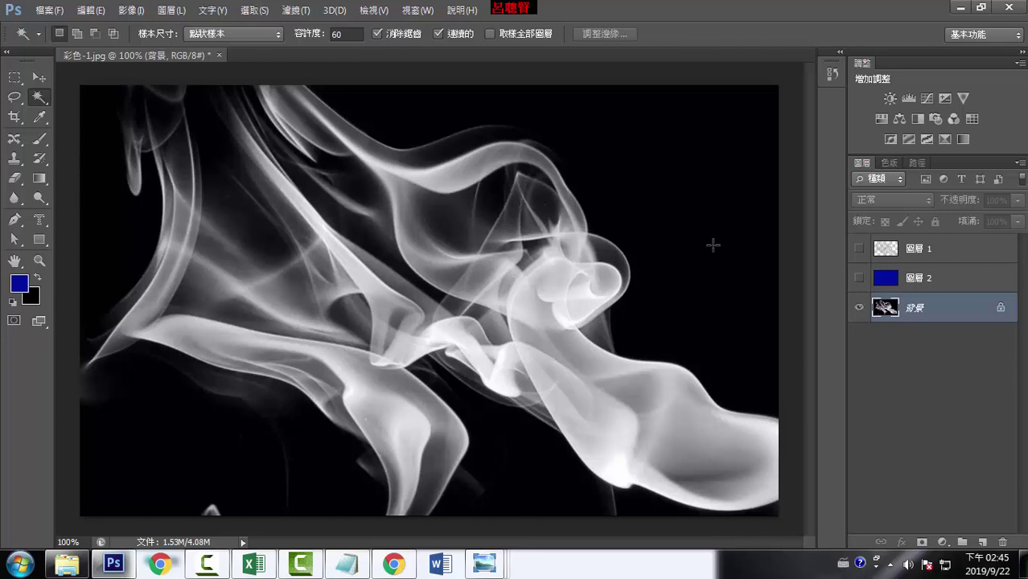
pyautogui.click(858, 277)
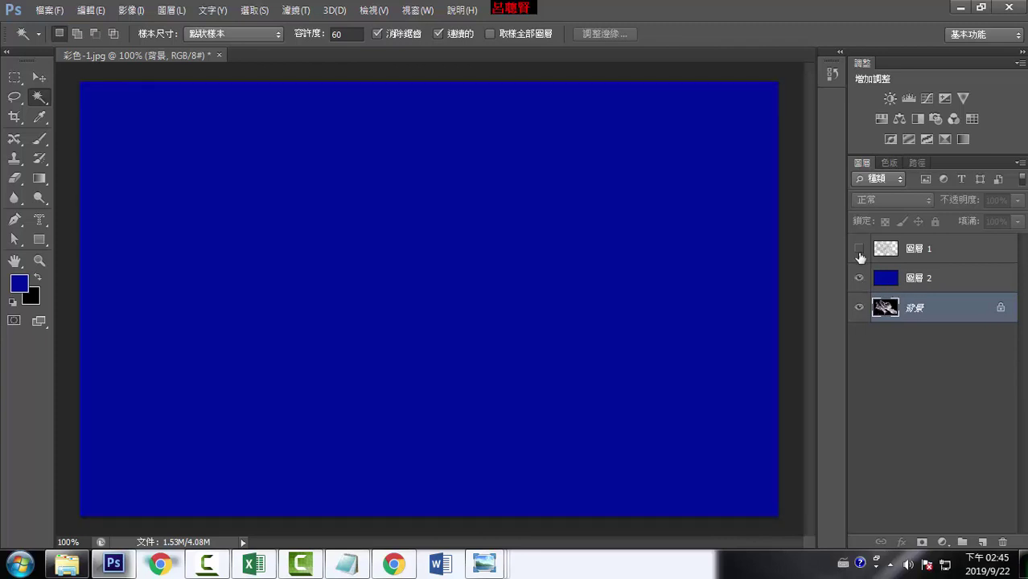
pyautogui.click(858, 249)
pyautogui.click(858, 277)
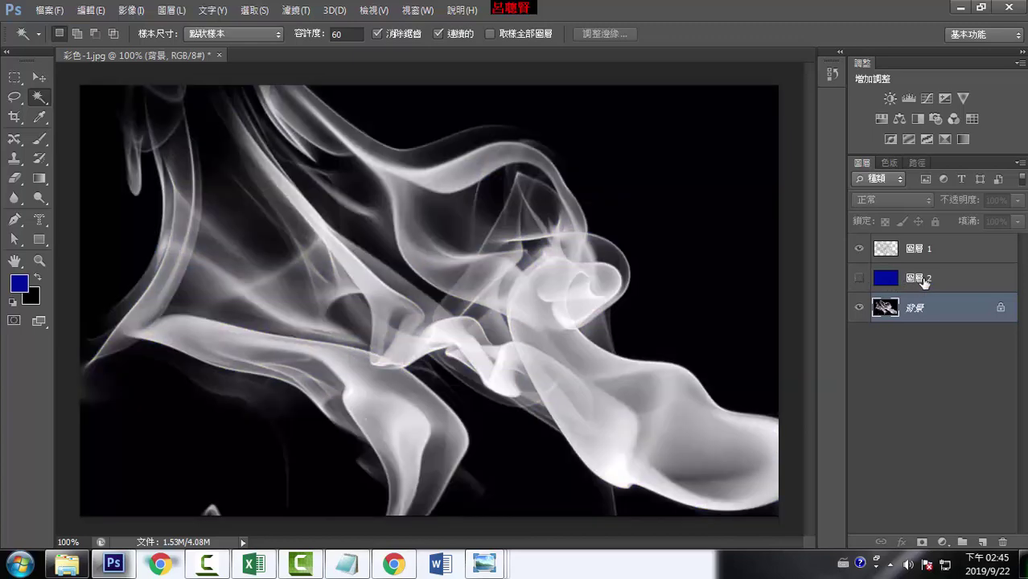
# Select 圖層 1, hide the original photo, and add an empty 圖層 3 above the smoke.
pyautogui.click(917, 278)
pyautogui.click(935, 250)
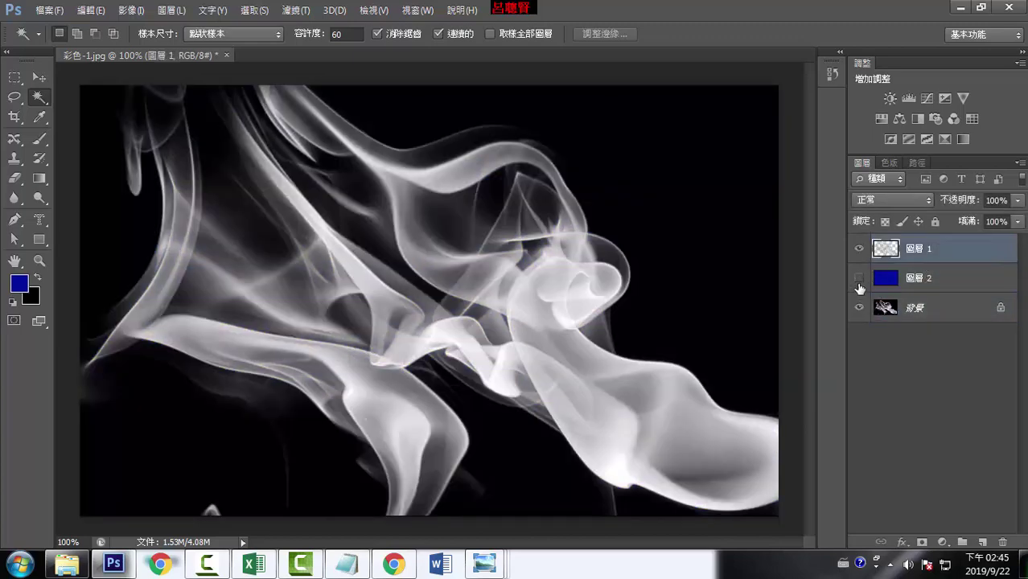
pyautogui.click(858, 277)
pyautogui.click(858, 307)
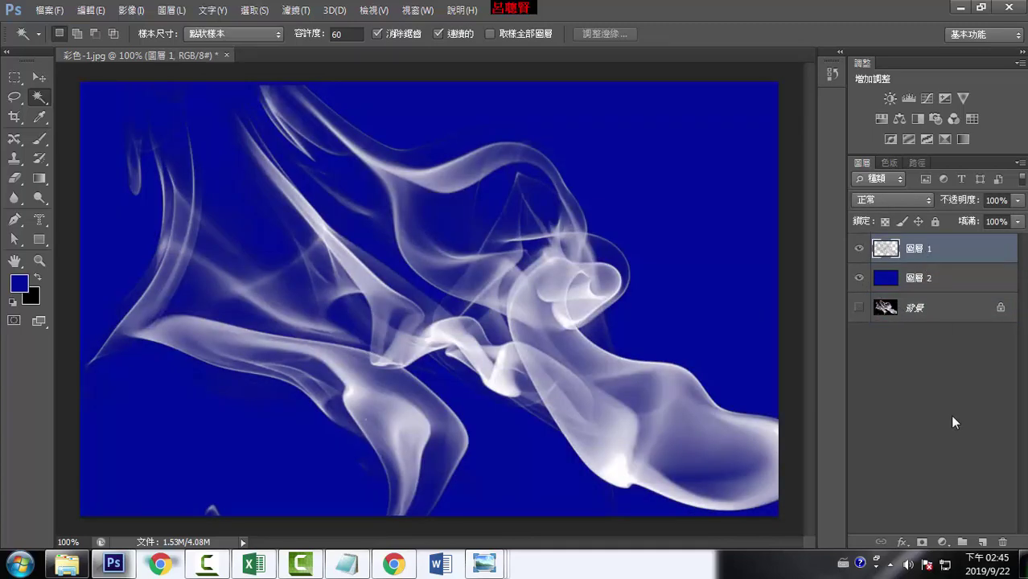
pyautogui.click(982, 542)
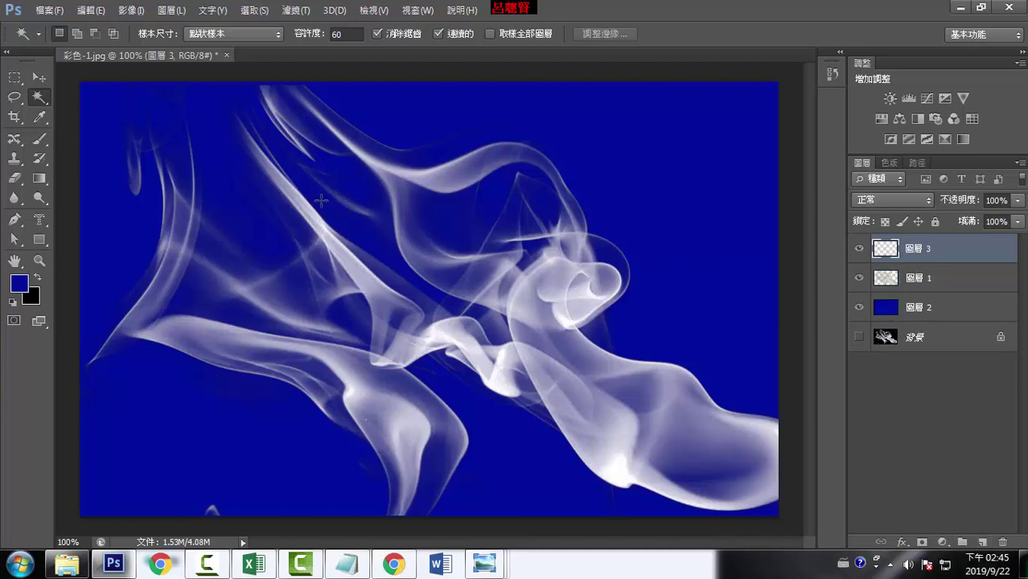
# Select the blue layer 圖層 2, keeping it visible, and bring up the Edit menu.
pyautogui.click(858, 307)
pyautogui.click(902, 312)
pyautogui.click(859, 307)
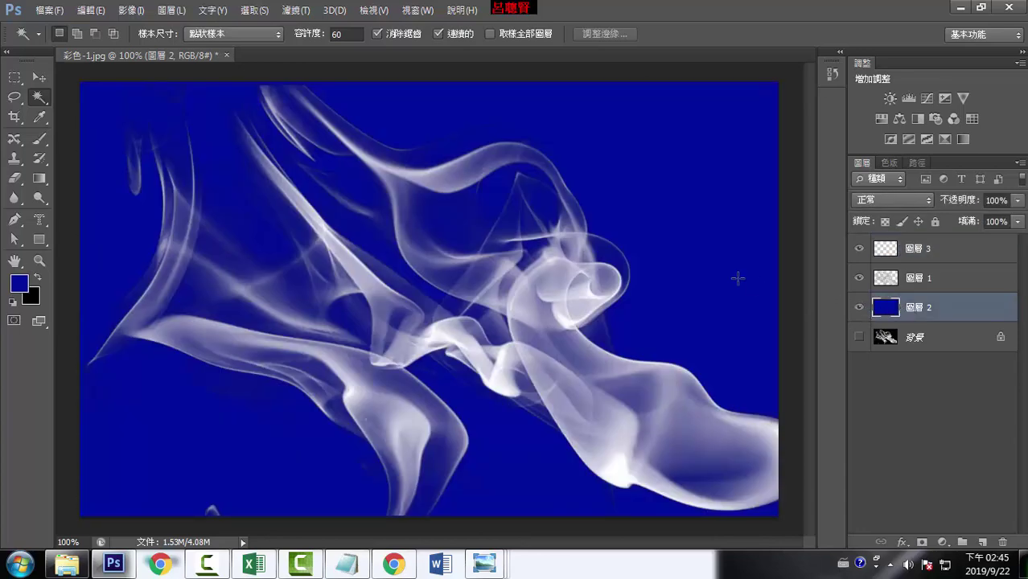
pyautogui.click(90, 10)
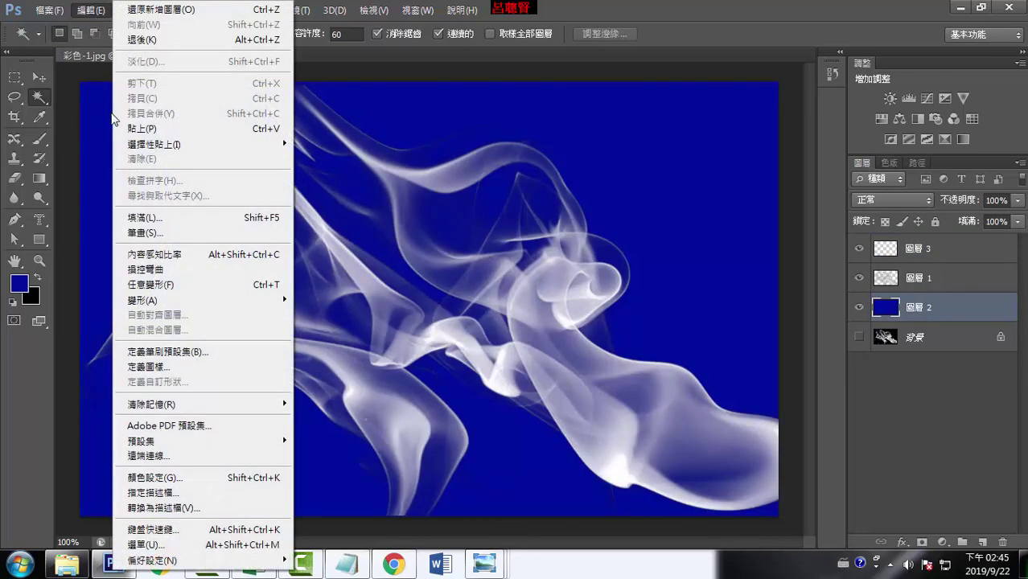
# Fill 圖層 2 with black (黑色) instead of blue.
pyautogui.click(135, 218)
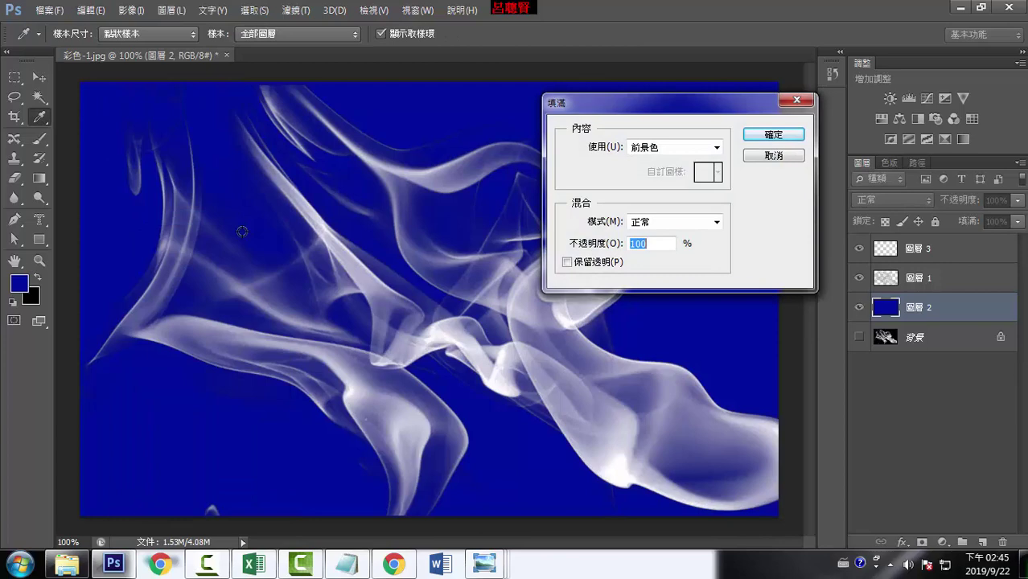
pyautogui.click(716, 148)
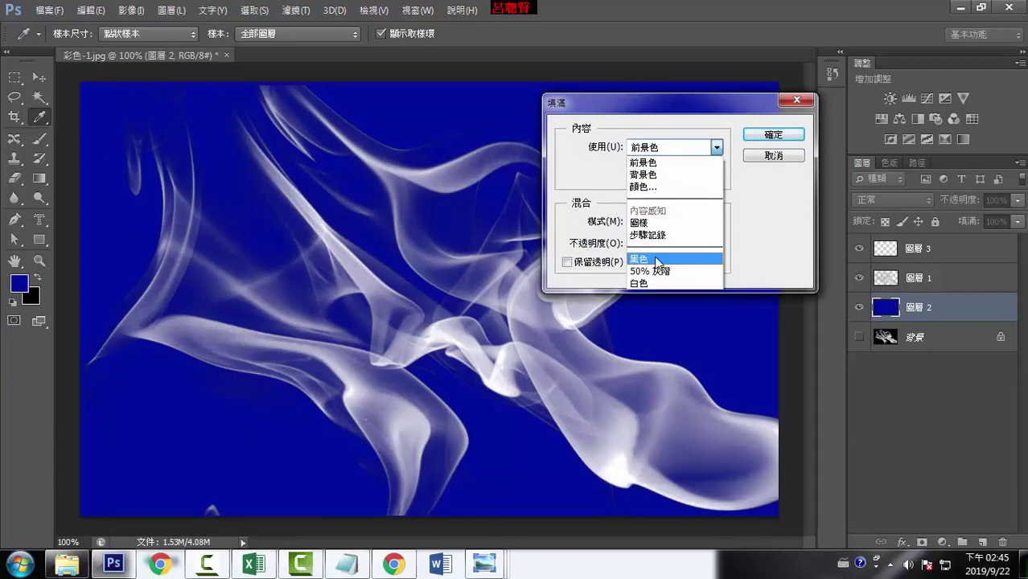
pyautogui.click(639, 259)
pyautogui.click(769, 134)
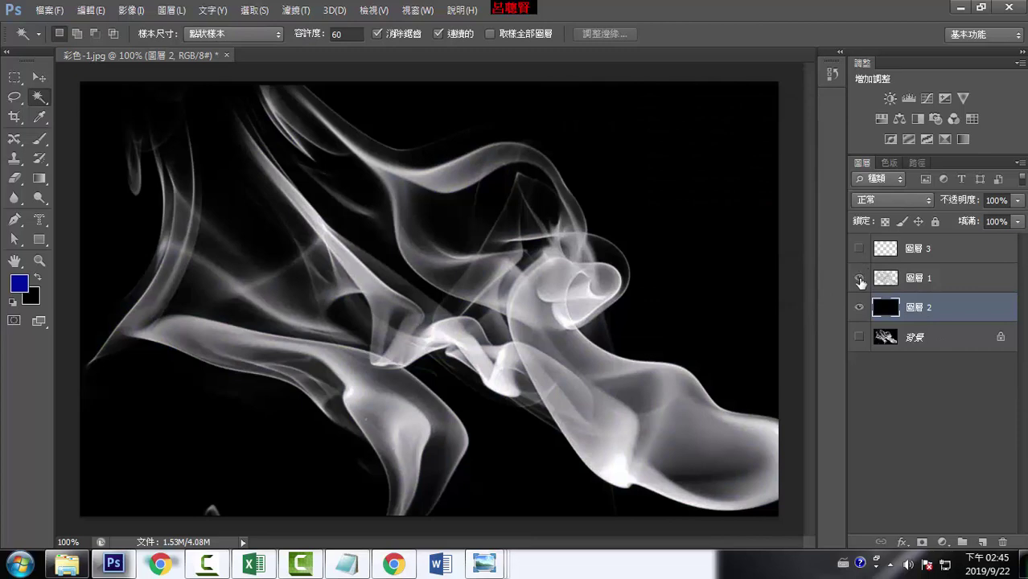
# Check layer visibility, then show and select the empty layer 圖層 3.
pyautogui.click(859, 278)
pyautogui.click(859, 279)
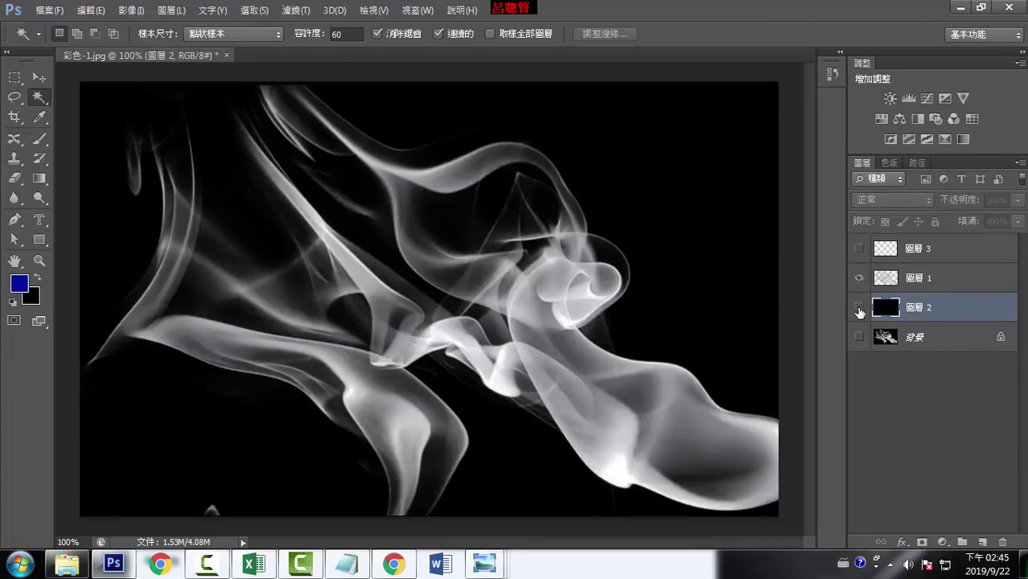
pyautogui.click(859, 307)
pyautogui.click(859, 307)
pyautogui.click(858, 249)
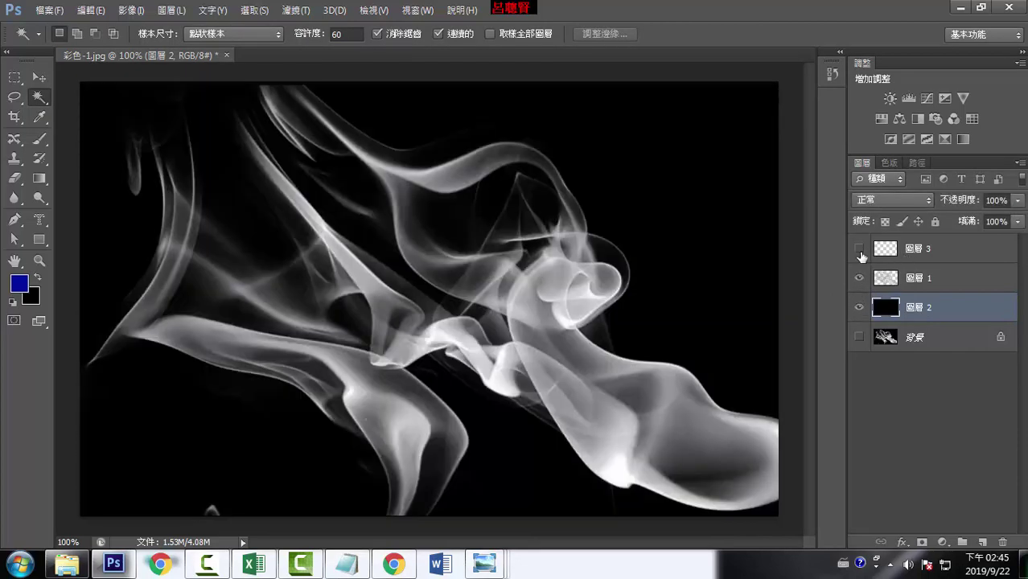
pyautogui.click(887, 250)
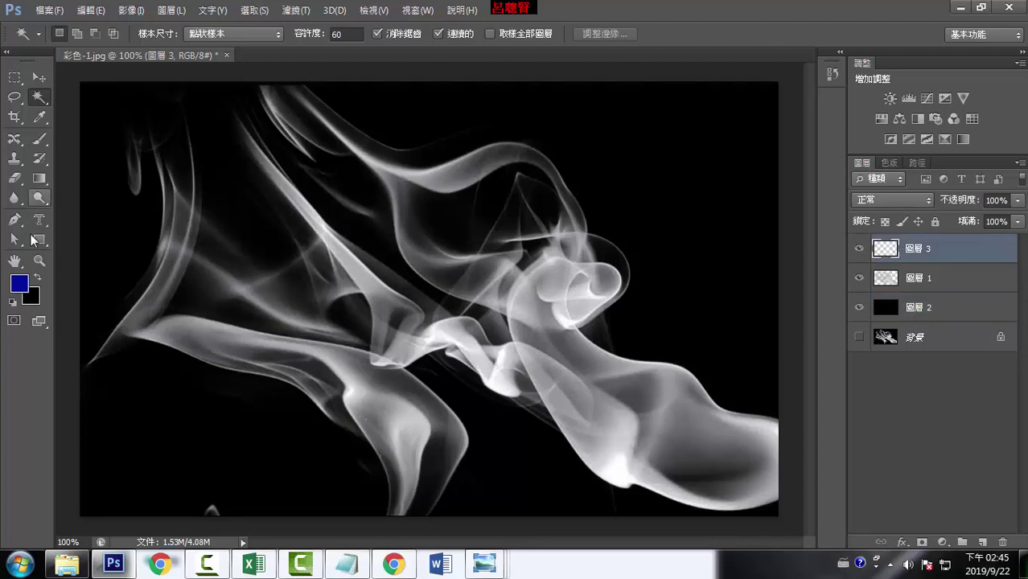
# Inspect the Brush tool's size settings and the foreground colour without changing them.
pyautogui.click(37, 142)
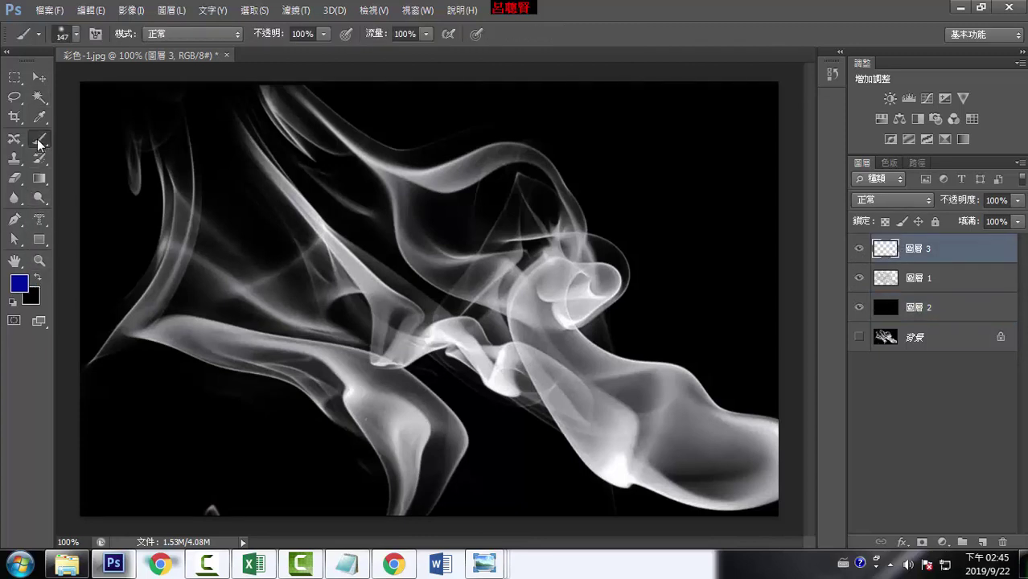
pyautogui.click(76, 35)
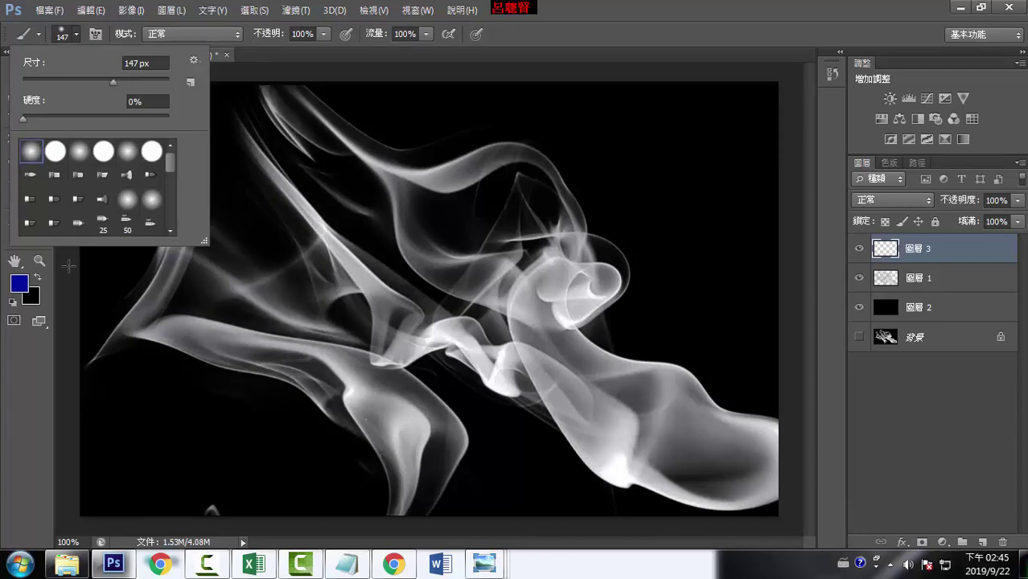
pyautogui.click(17, 284)
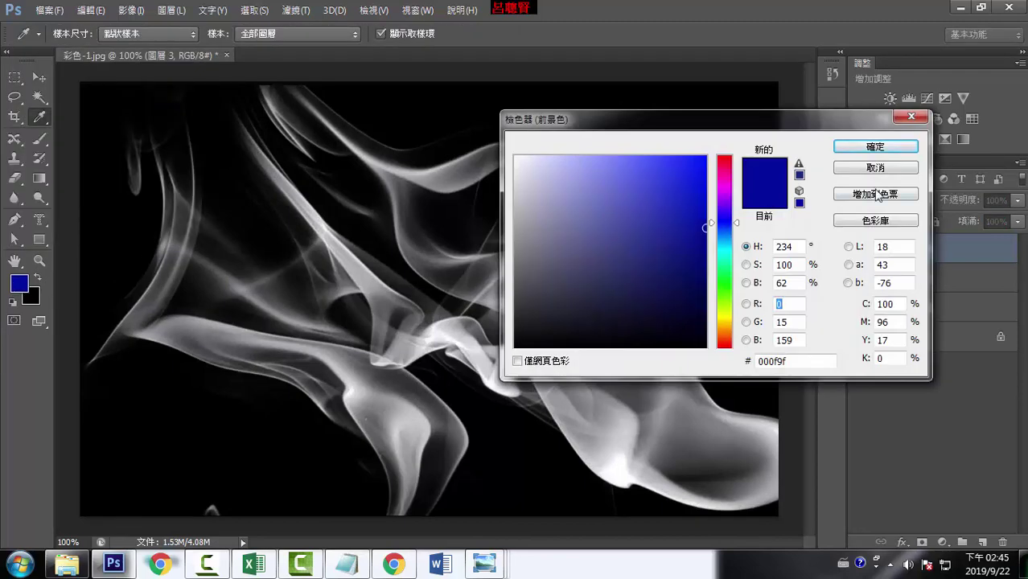
pyautogui.click(845, 169)
# Switch to the Gradient Tool and bring up its gradient presets.
pyautogui.click(46, 178)
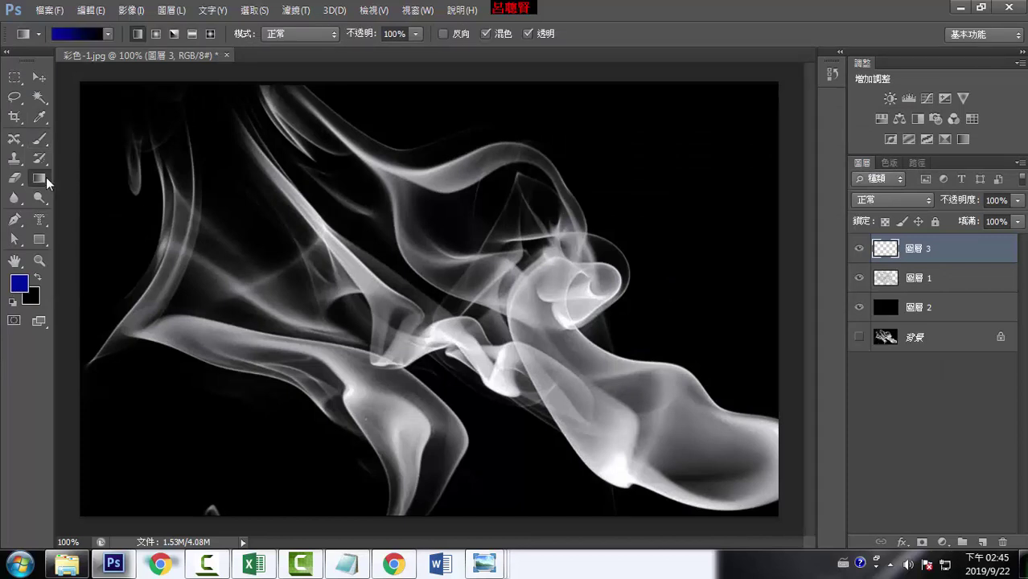
pyautogui.rightClick(46, 177)
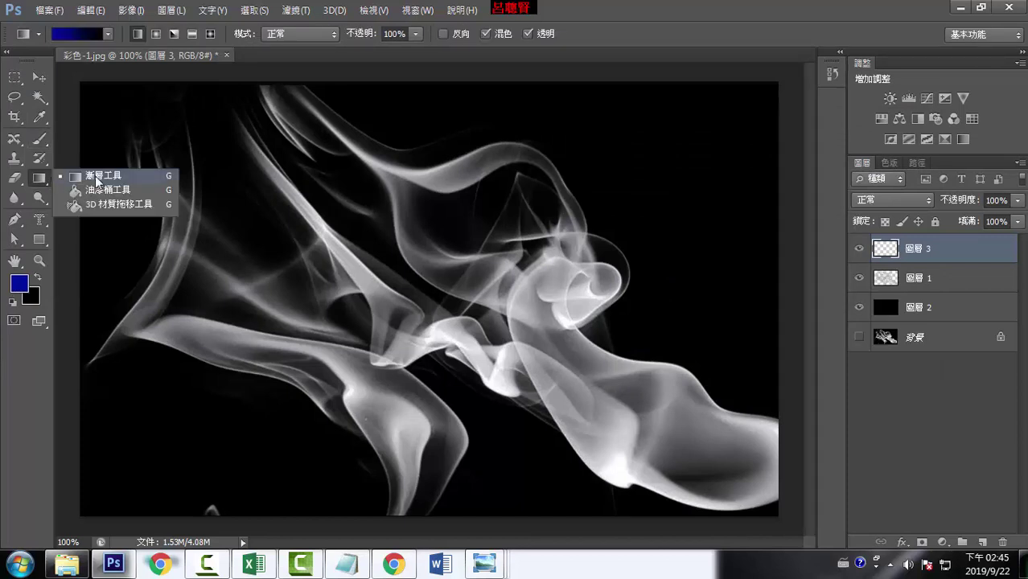
pyautogui.click(88, 175)
pyautogui.click(37, 33)
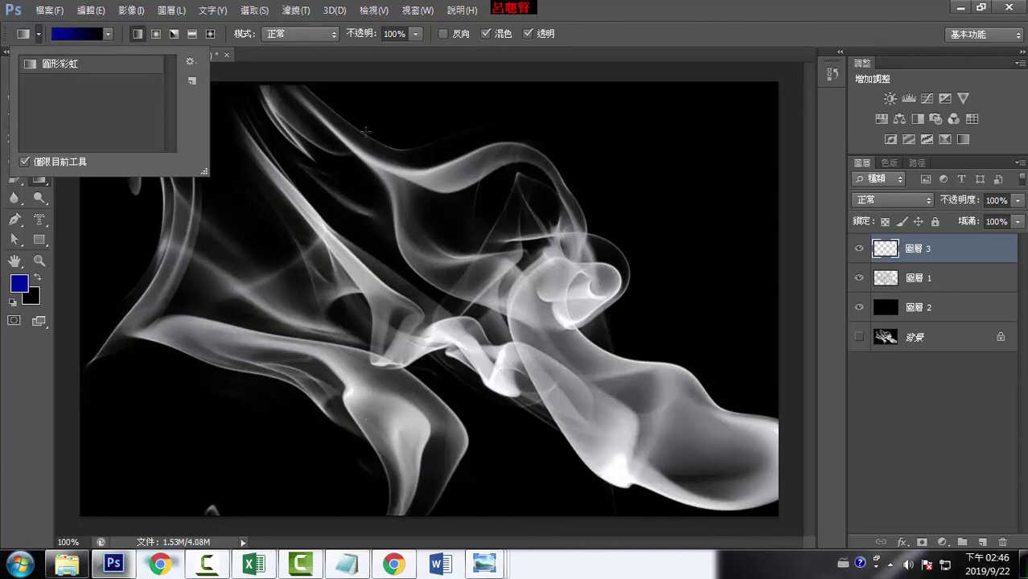
pyautogui.click(921, 252)
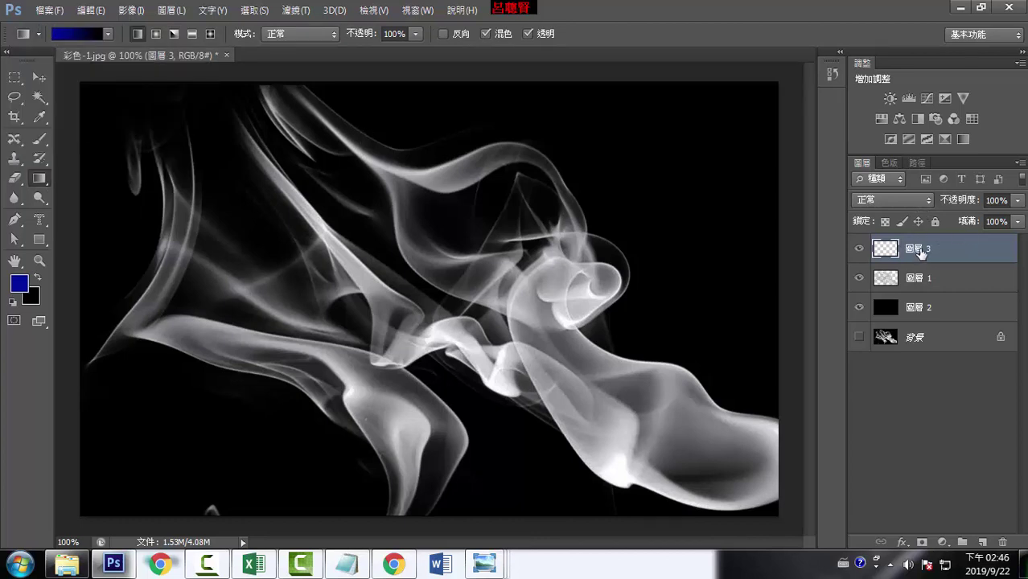
pyautogui.click(890, 163)
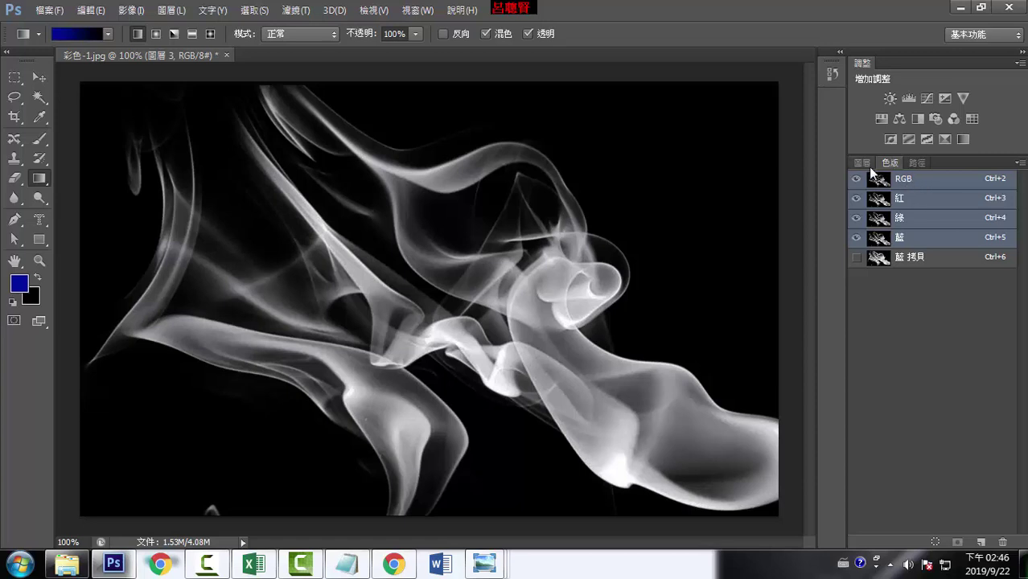
pyautogui.click(863, 163)
pyautogui.click(38, 34)
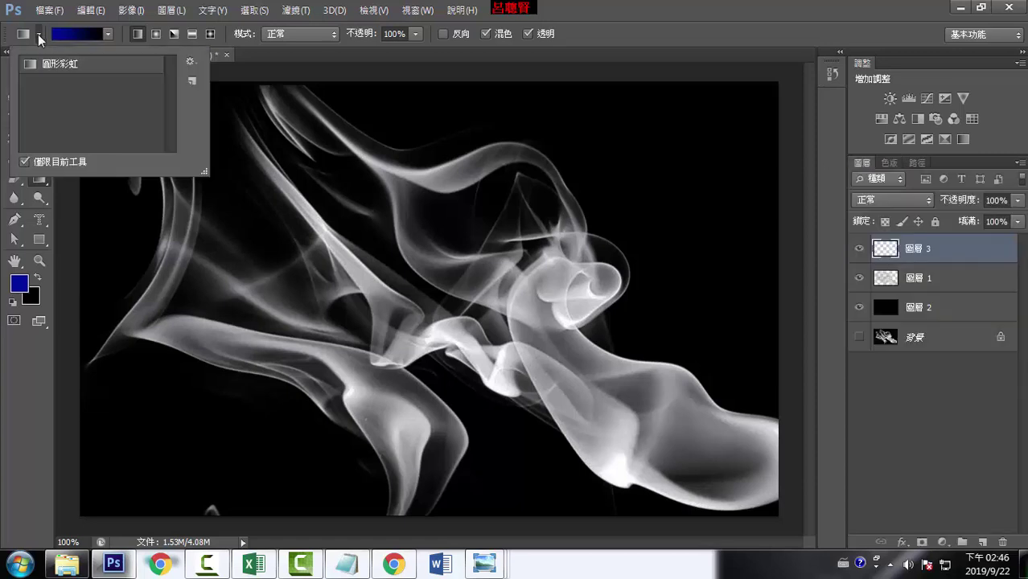
# Choose the Spectrum rainbow gradient and drag it diagonally across the whole canvas on 圖層 3.
pyautogui.click(107, 35)
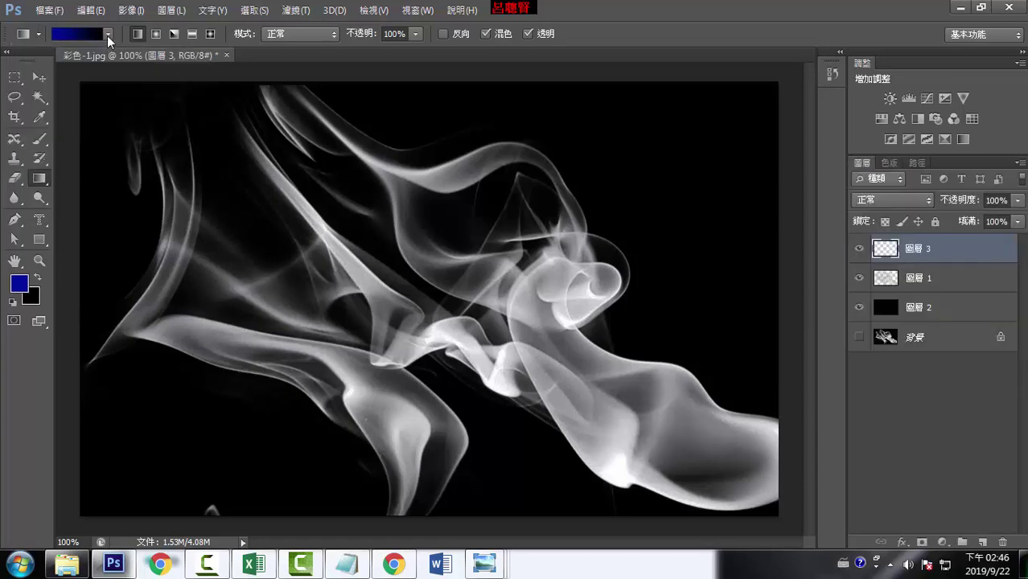
pyautogui.click(107, 36)
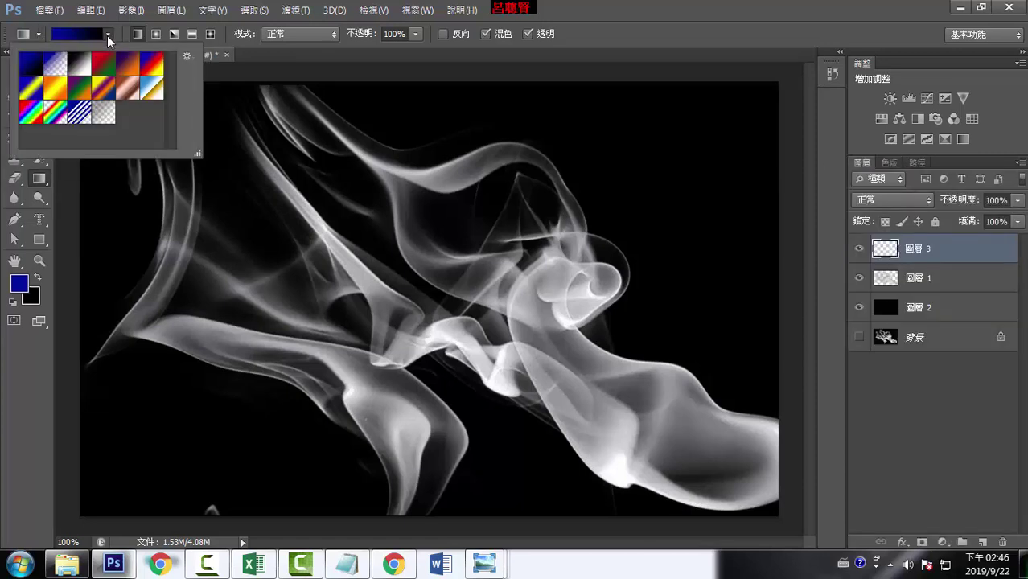
pyautogui.click(32, 113)
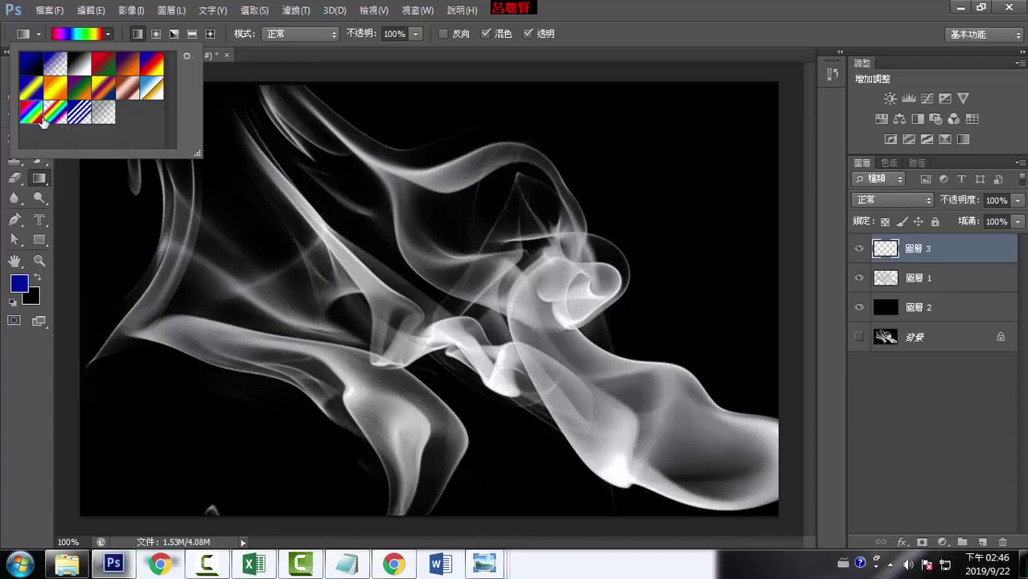
pyautogui.doubleClick(32, 115)
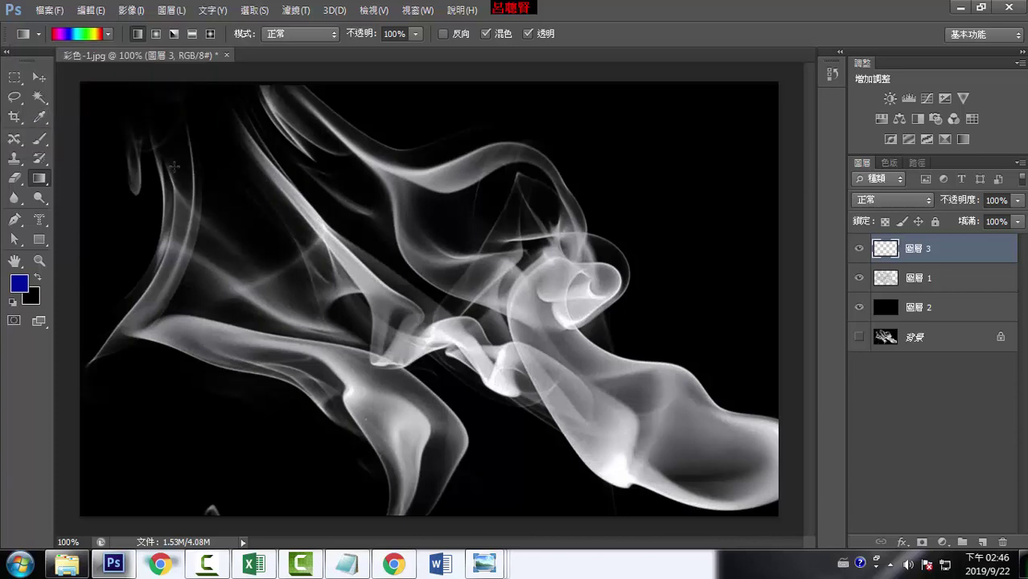
pyautogui.moveTo(173, 167); pyautogui.dragTo(791, 478)
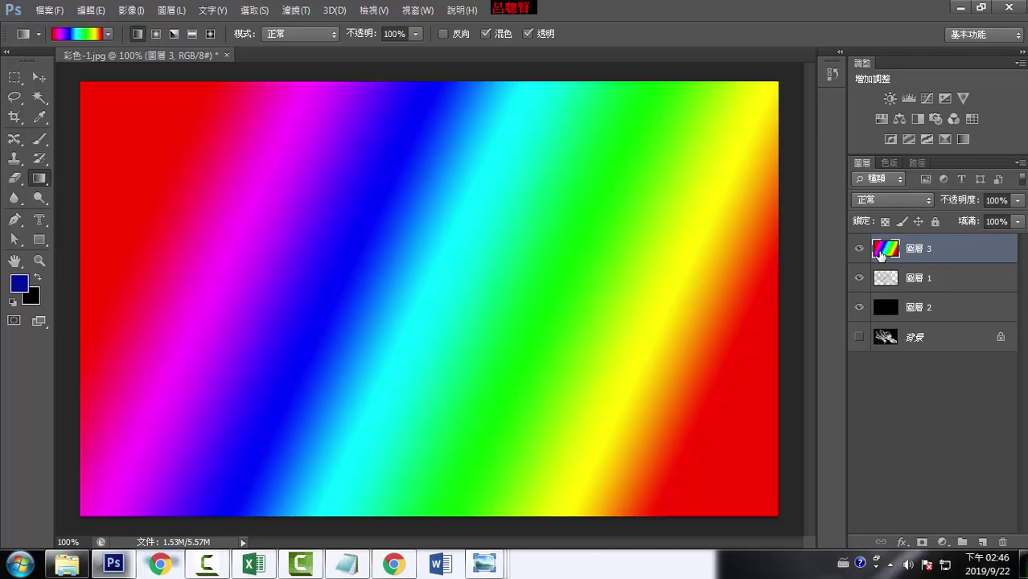
# Clip rainbow layer 圖層 3 to smoke layer 圖層 1, then select 圖層 2.
pyautogui.click(1019, 163)
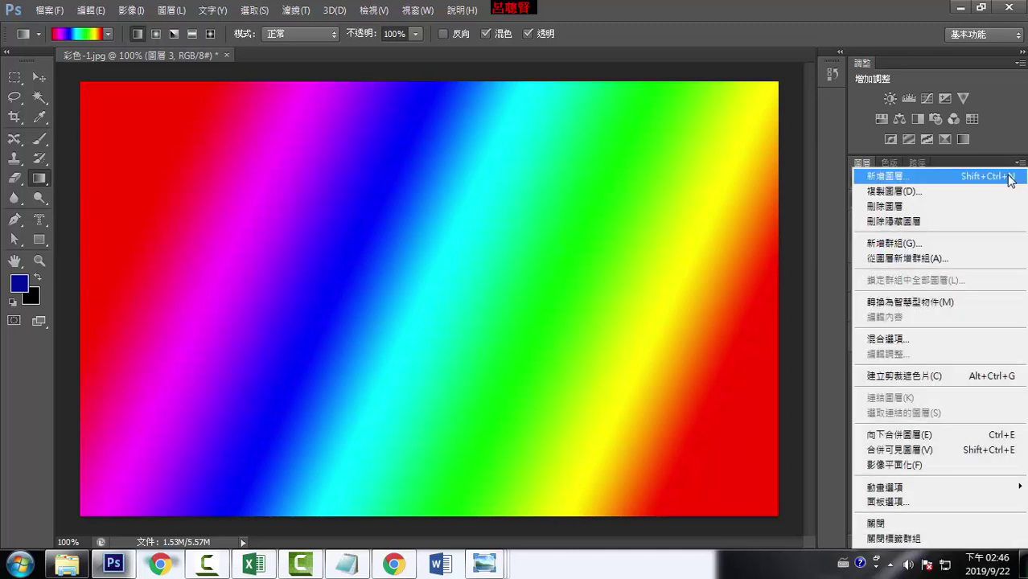
pyautogui.click(920, 378)
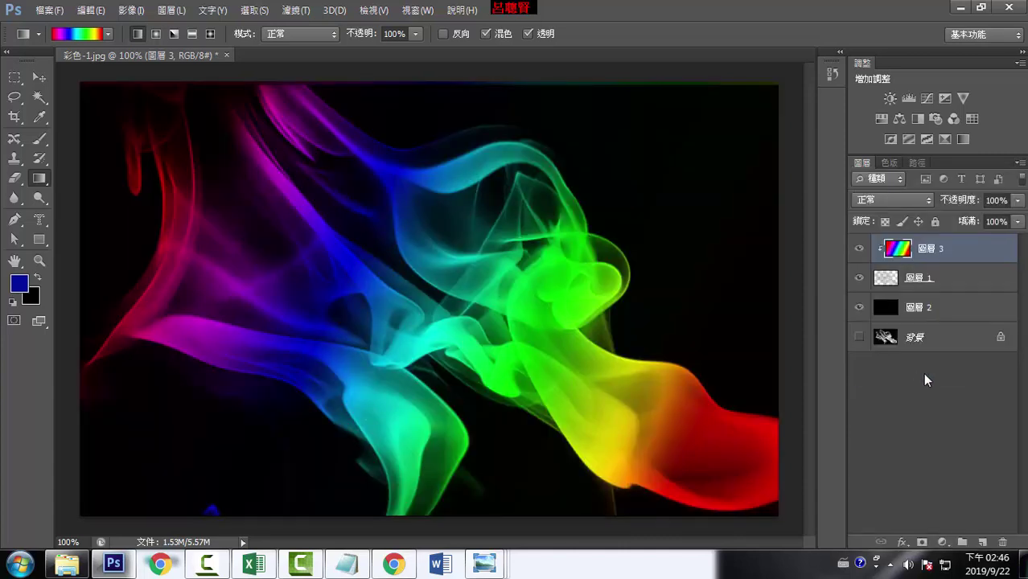
pyautogui.click(930, 310)
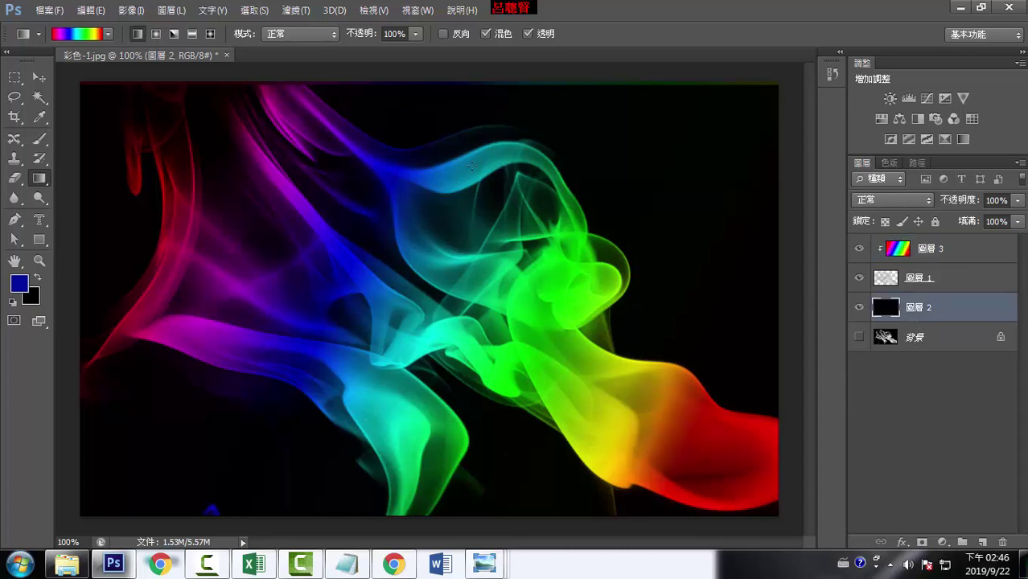